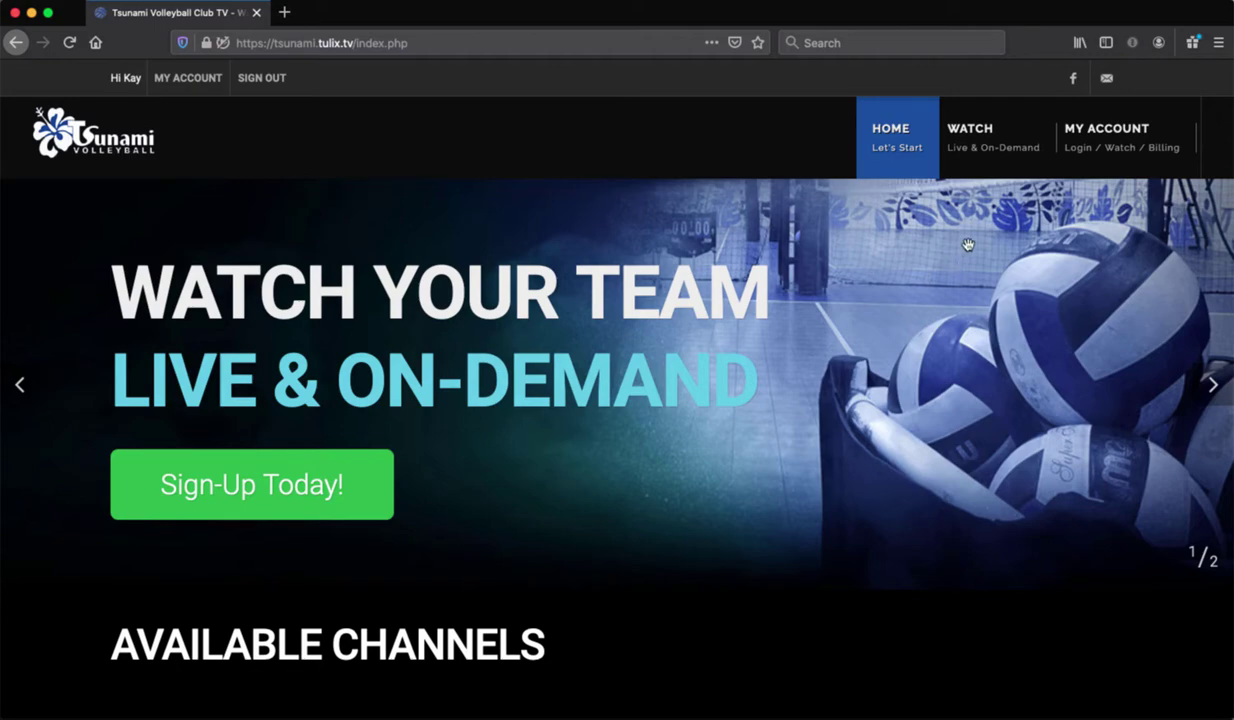
Drop open the WATCH menu in the top navigation bar
{"action": "mouse_move", "coordinate": [970, 149]}
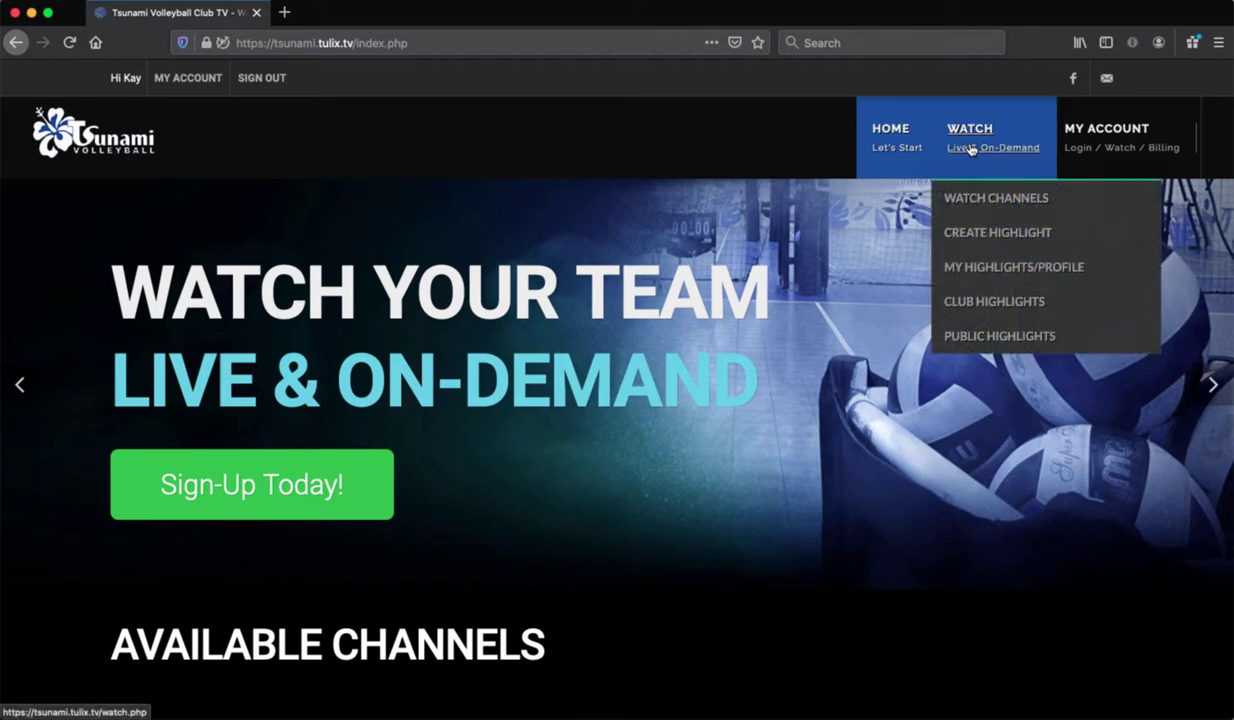
Start a highlight for week Jan 11 - Jan 17, Thursday Jan 14, 6:00pm - 8:00pm session
{"action": "left_click", "coordinate": [964, 234]}
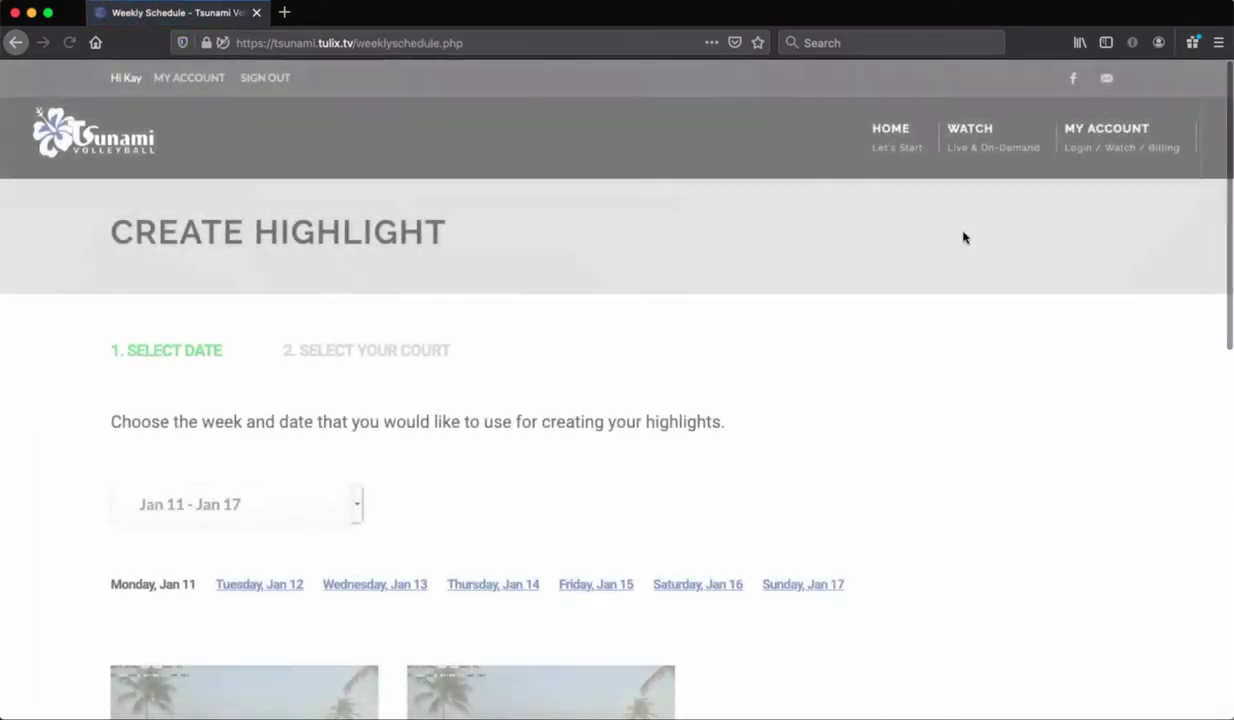
{"action": "scroll", "coordinate": [520, 455], "scroll_direction": "down", "scroll_amount": 4}
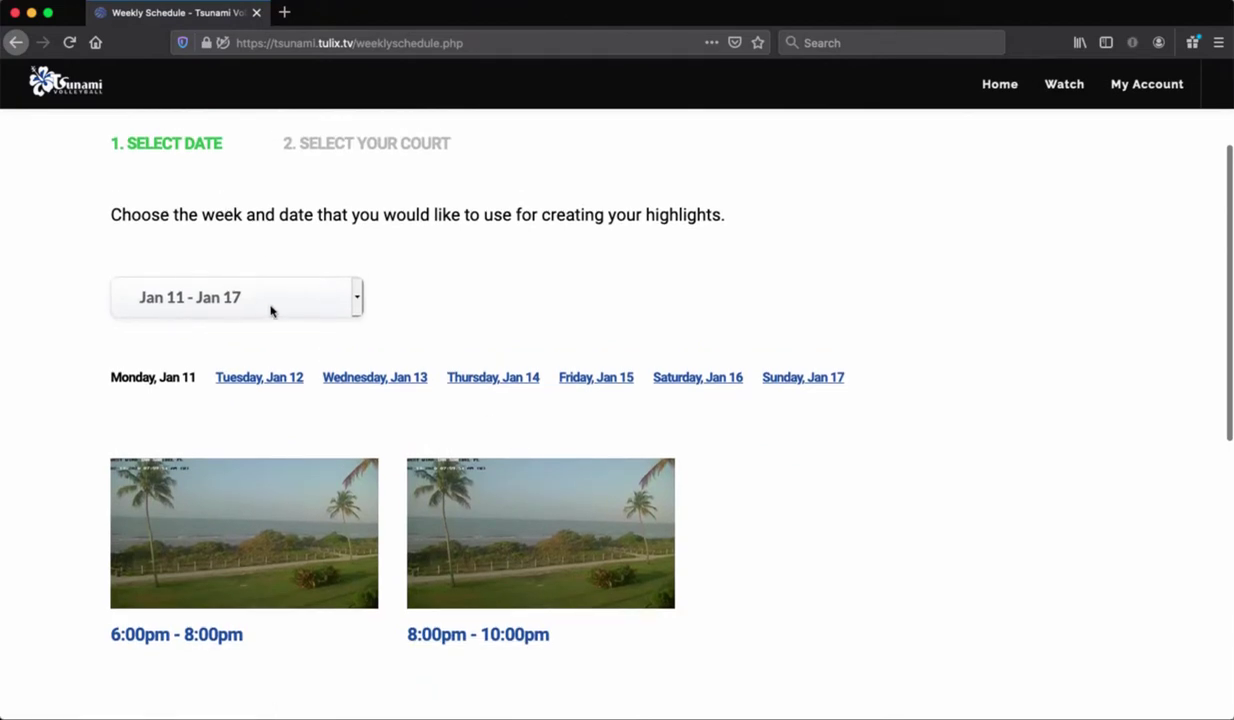
{"action": "left_click", "coordinate": [255, 303]}
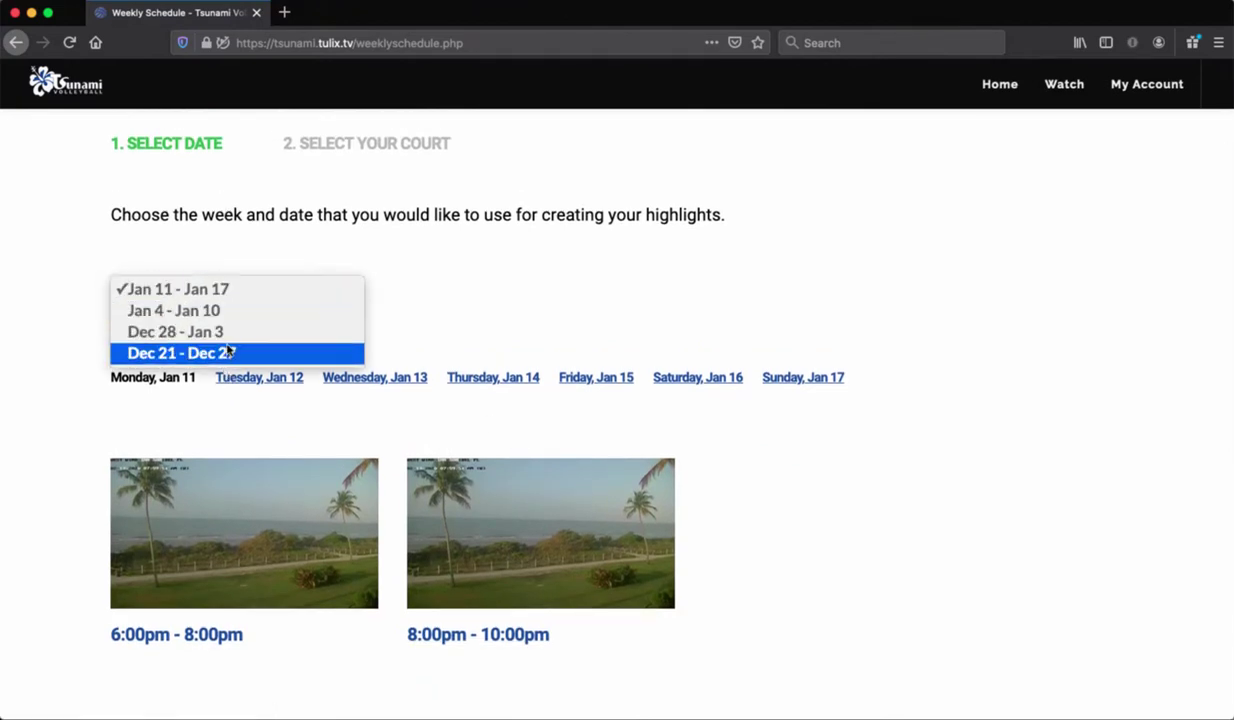
{"action": "left_click", "coordinate": [238, 294]}
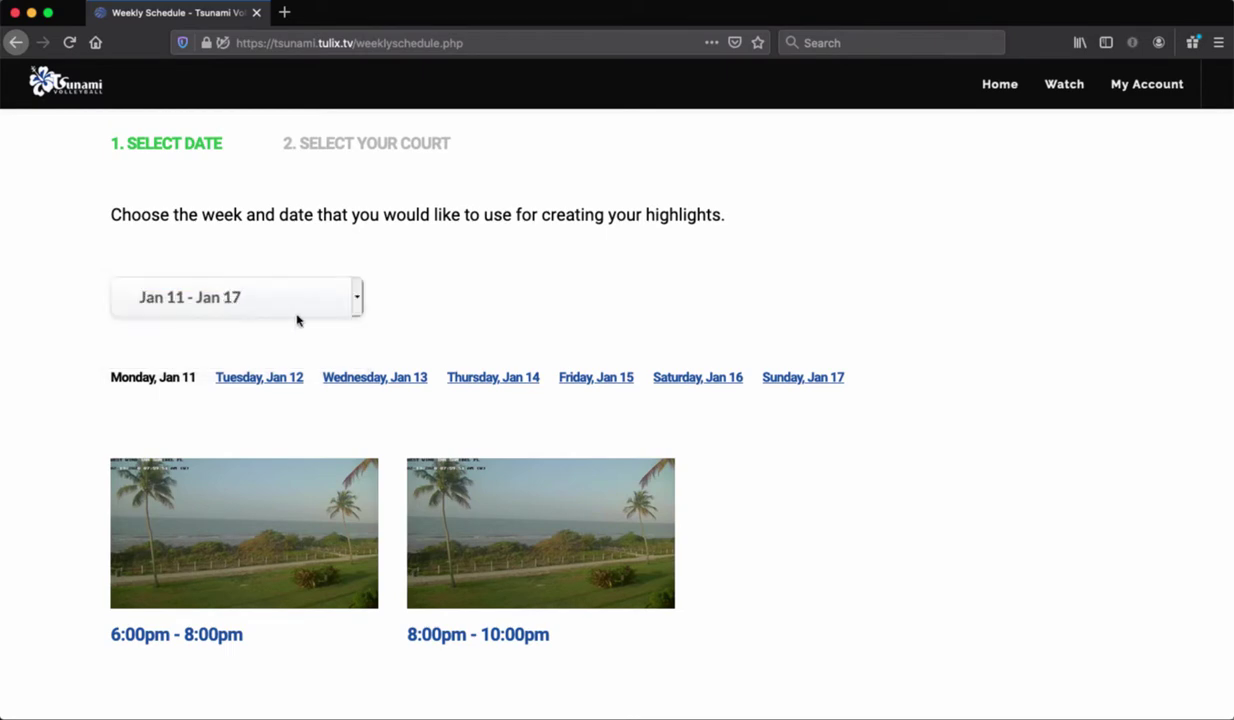
{"action": "left_click", "coordinate": [470, 381]}
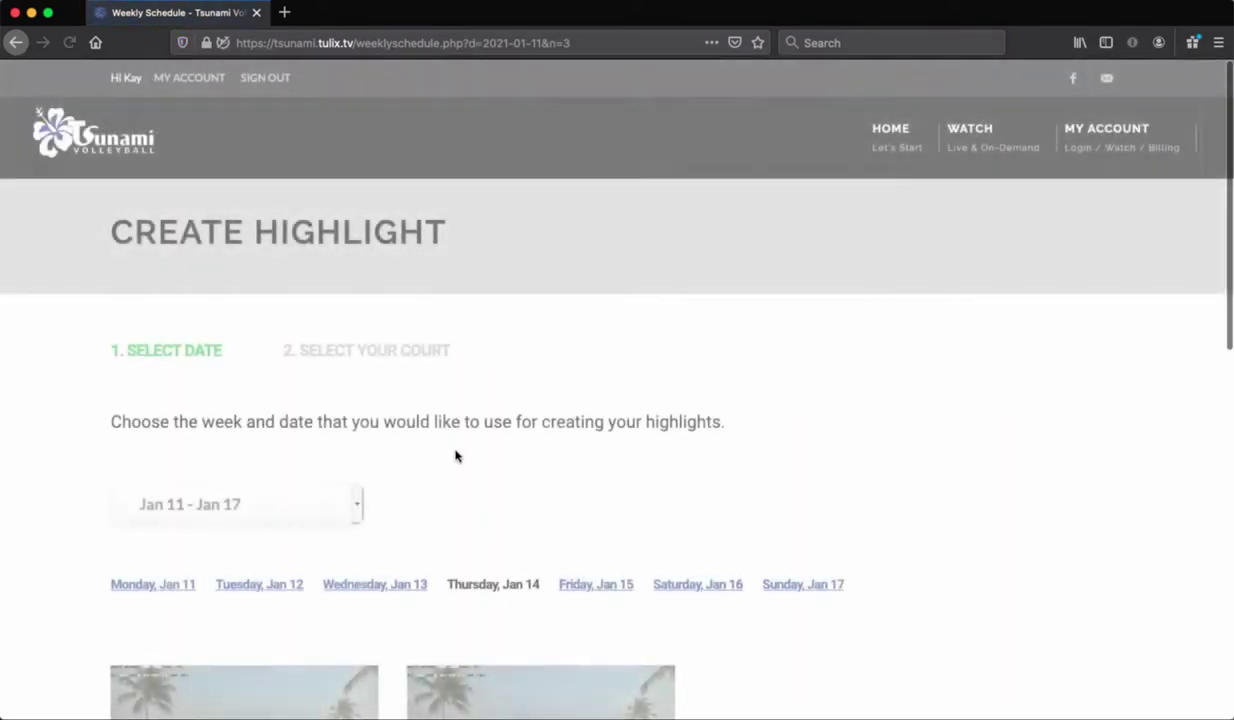
{"action": "scroll", "coordinate": [455, 456], "scroll_direction": "down", "scroll_amount": 5}
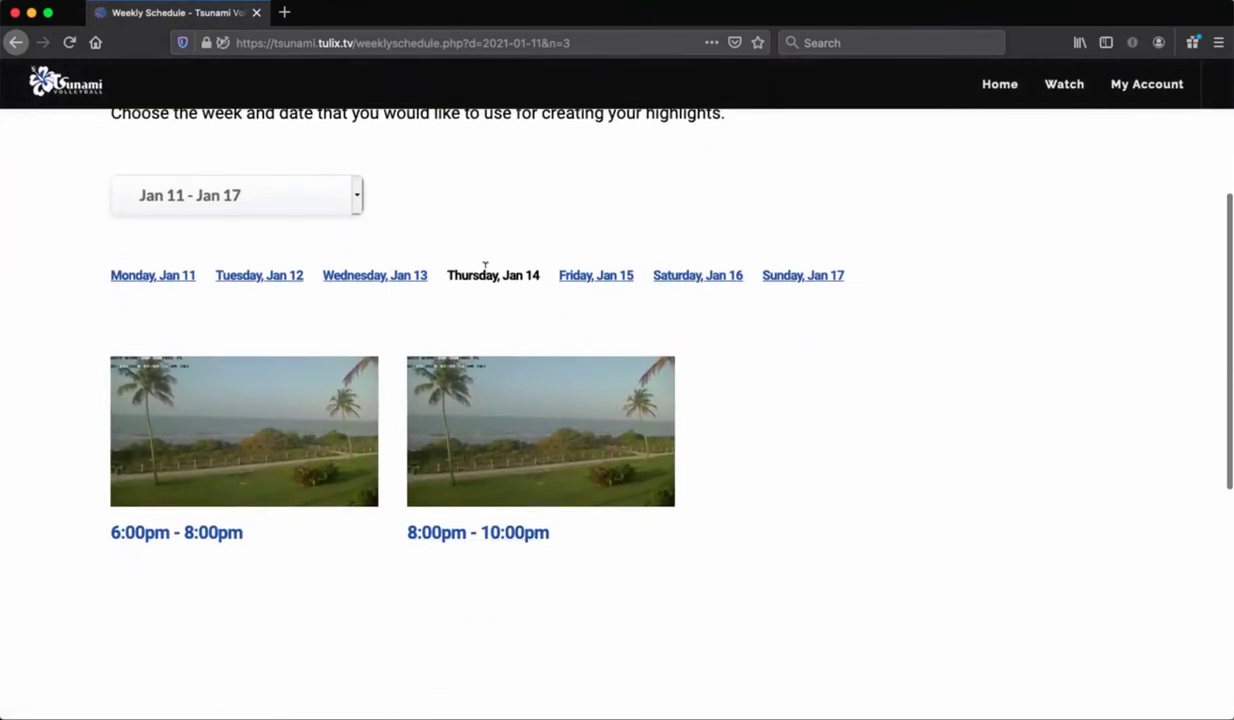
{"action": "left_click", "coordinate": [165, 537]}
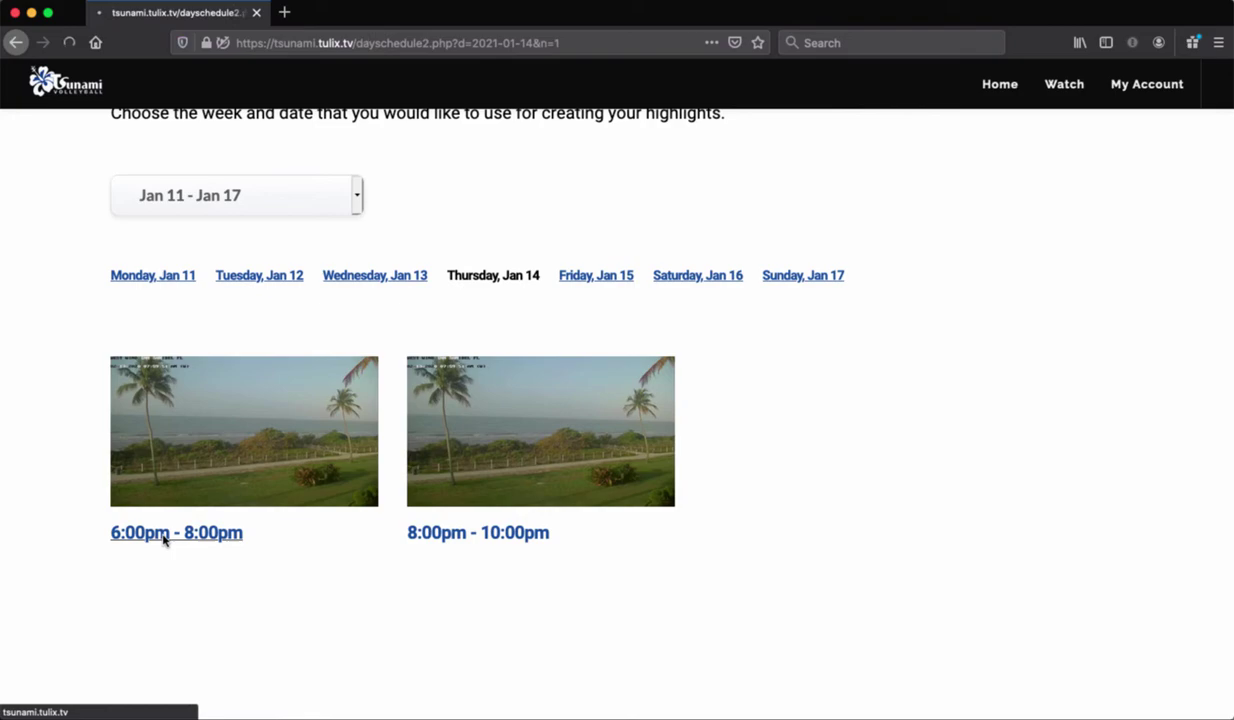
{"action": "scroll", "coordinate": [213, 566], "scroll_direction": "down", "scroll_amount": 4}
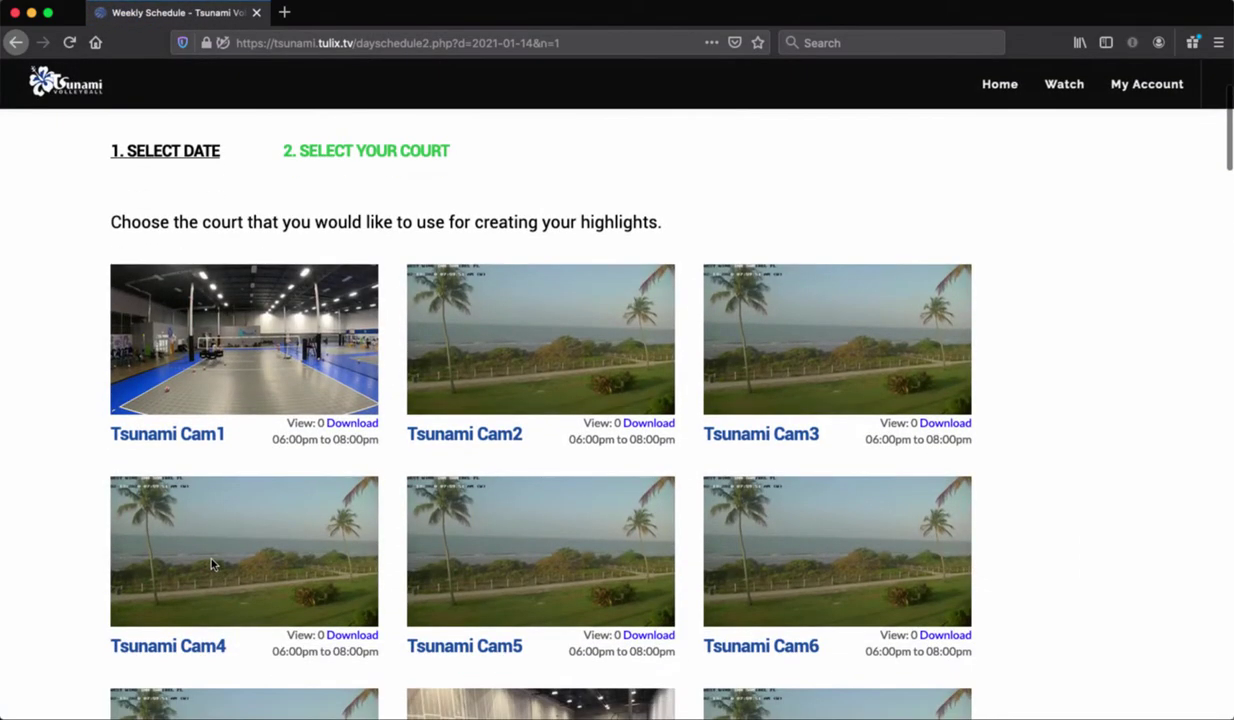
Open the Tsunami Cam1 Court 1 video and seek it to about 1:27:20
{"action": "left_click", "coordinate": [263, 356]}
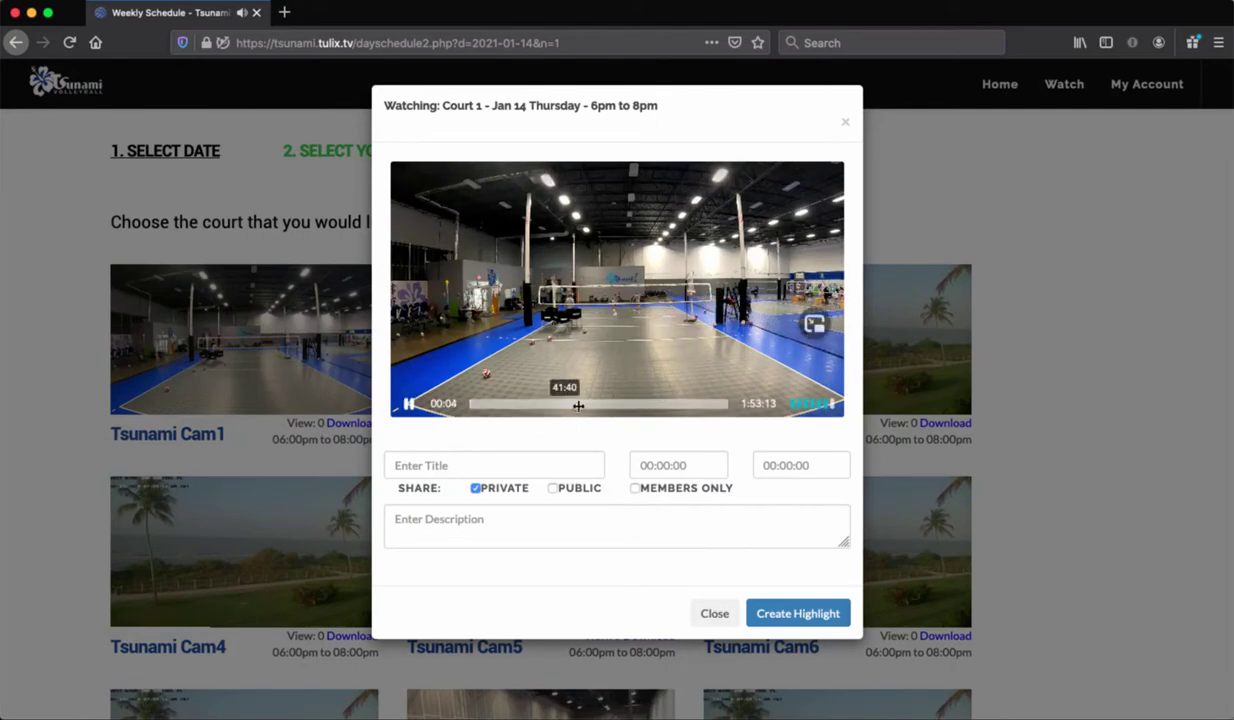
{"action": "left_click", "coordinate": [519, 404]}
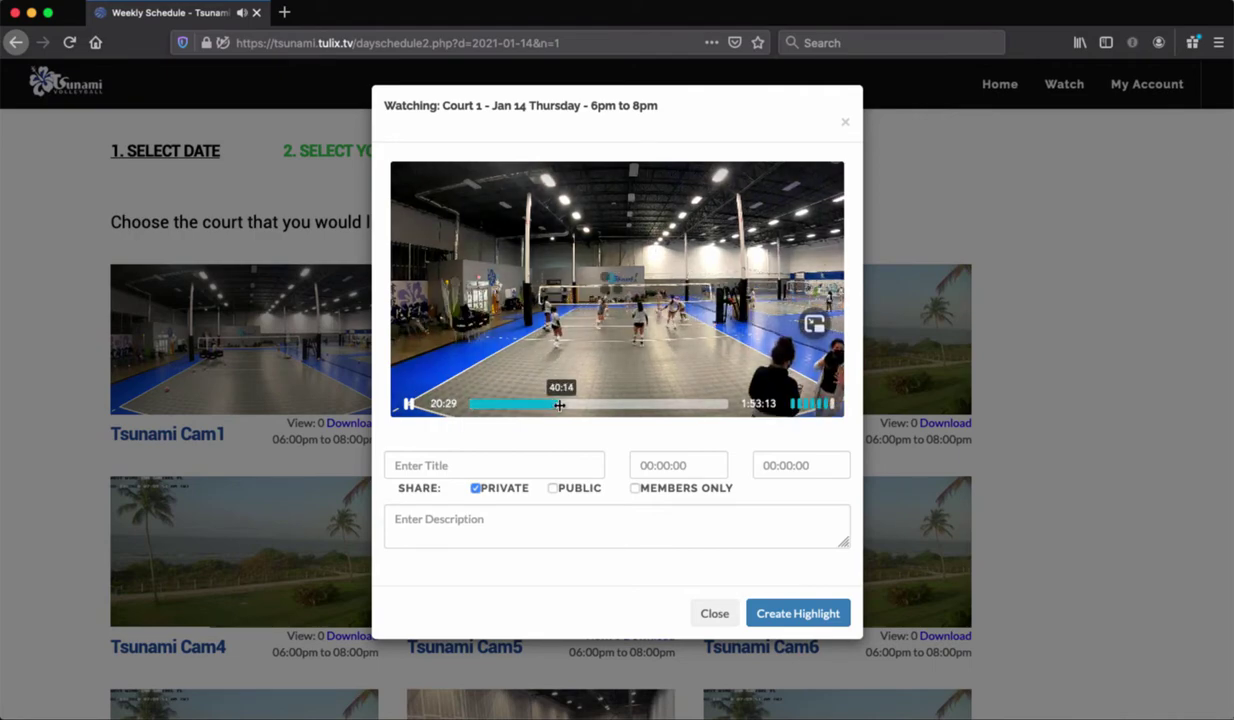
{"action": "left_click", "coordinate": [559, 404]}
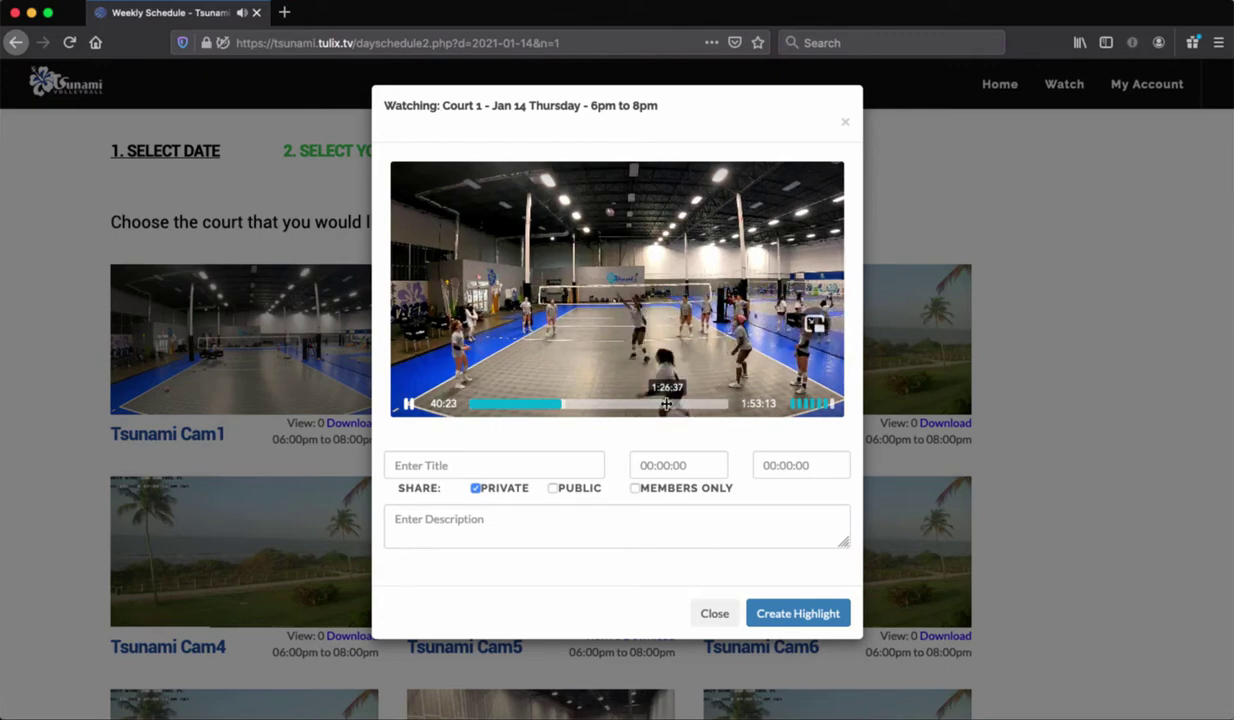
{"action": "left_click", "coordinate": [667, 403]}
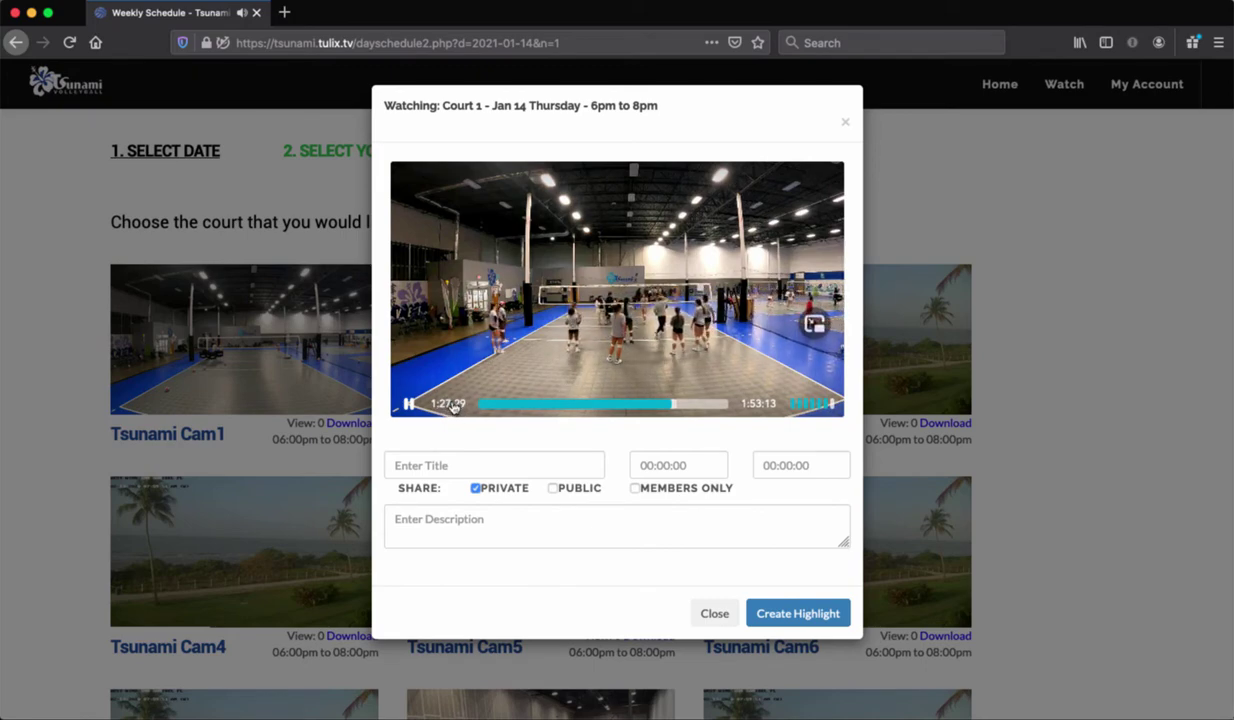
Pause the footage near 1:27:42 and set the highlight start time to 01:27:38
{"action": "left_click", "coordinate": [646, 463]}
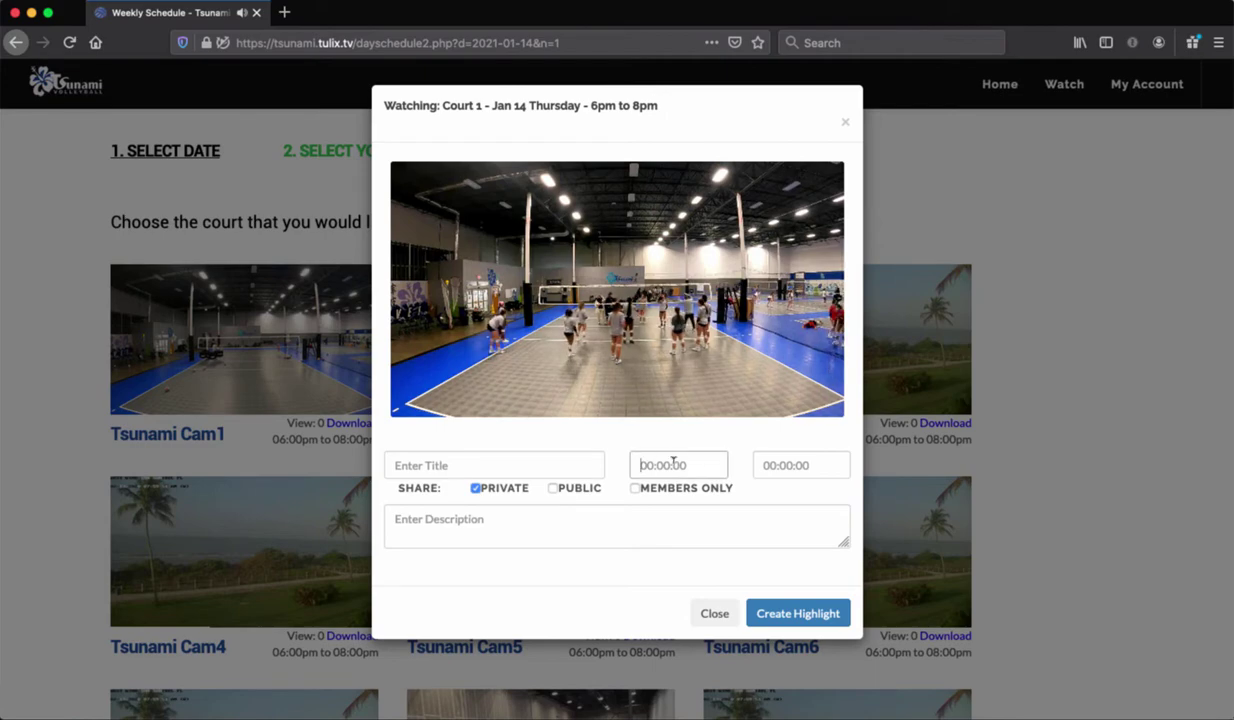
{"action": "mouse_move", "coordinate": [416, 420]}
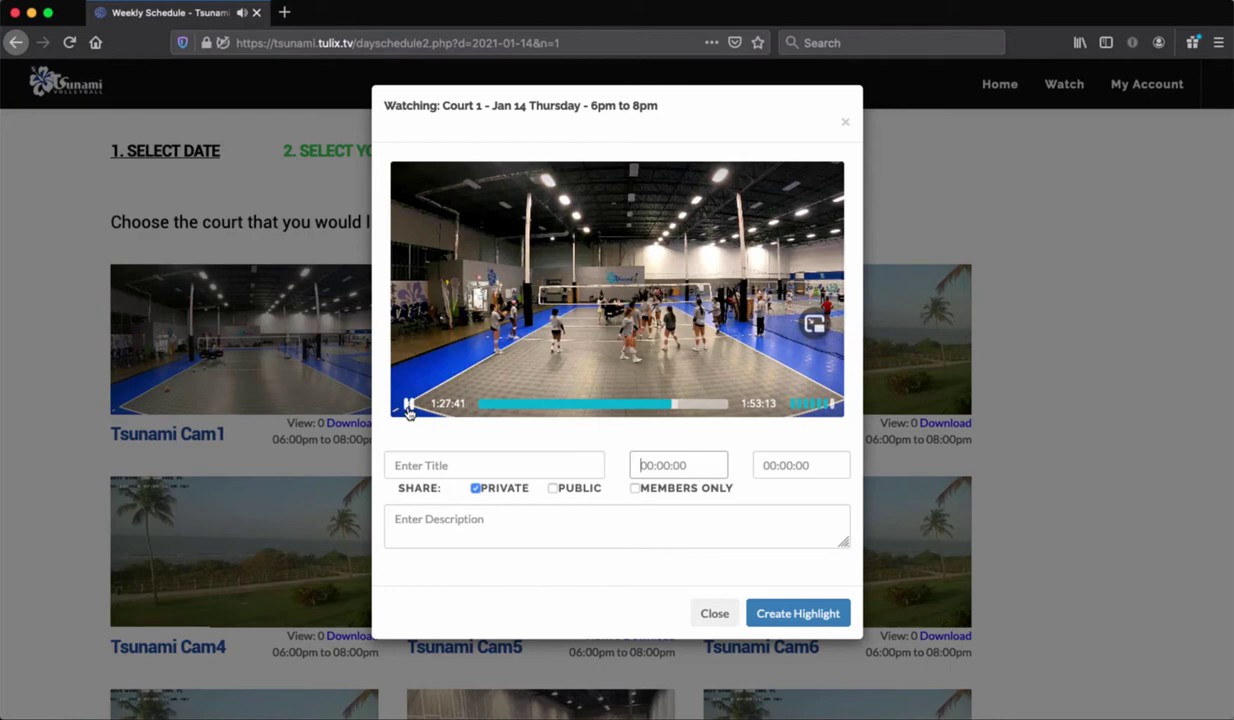
{"action": "left_click", "coordinate": [638, 368]}
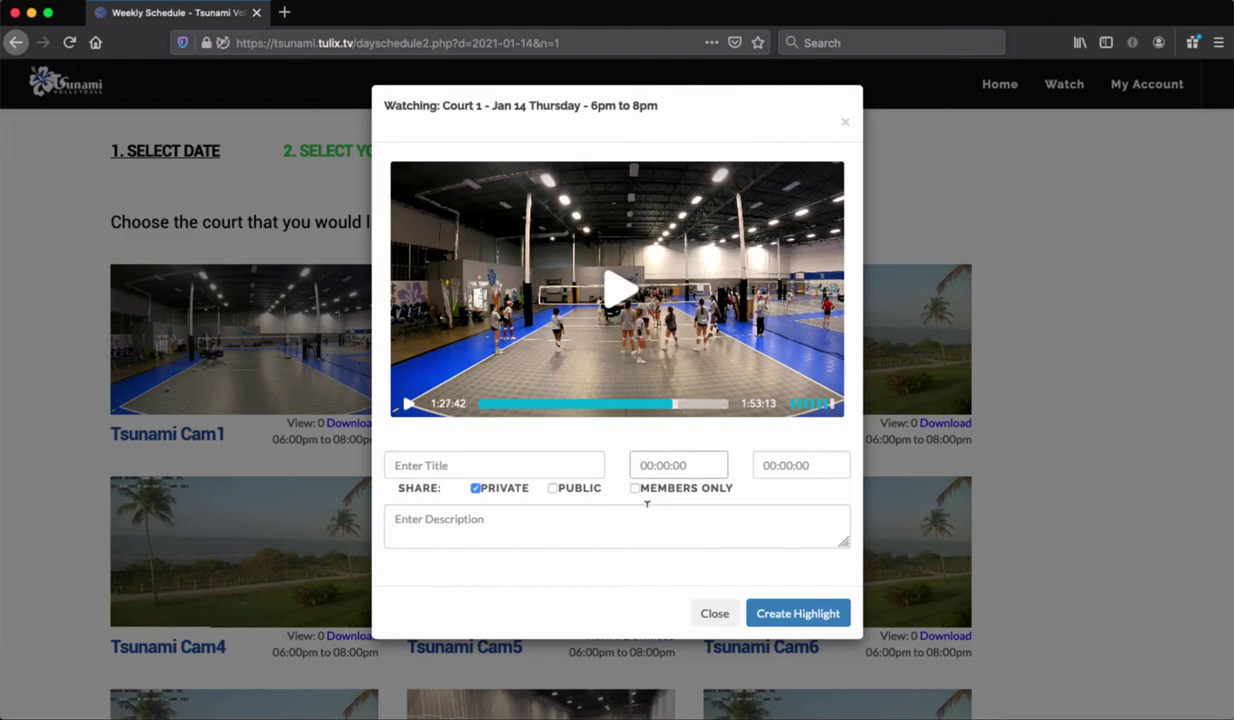
{"action": "type", "text": "01"}
{"action": "left_click", "coordinate": [662, 463]}
{"action": "left_click", "coordinate": [774, 465]}
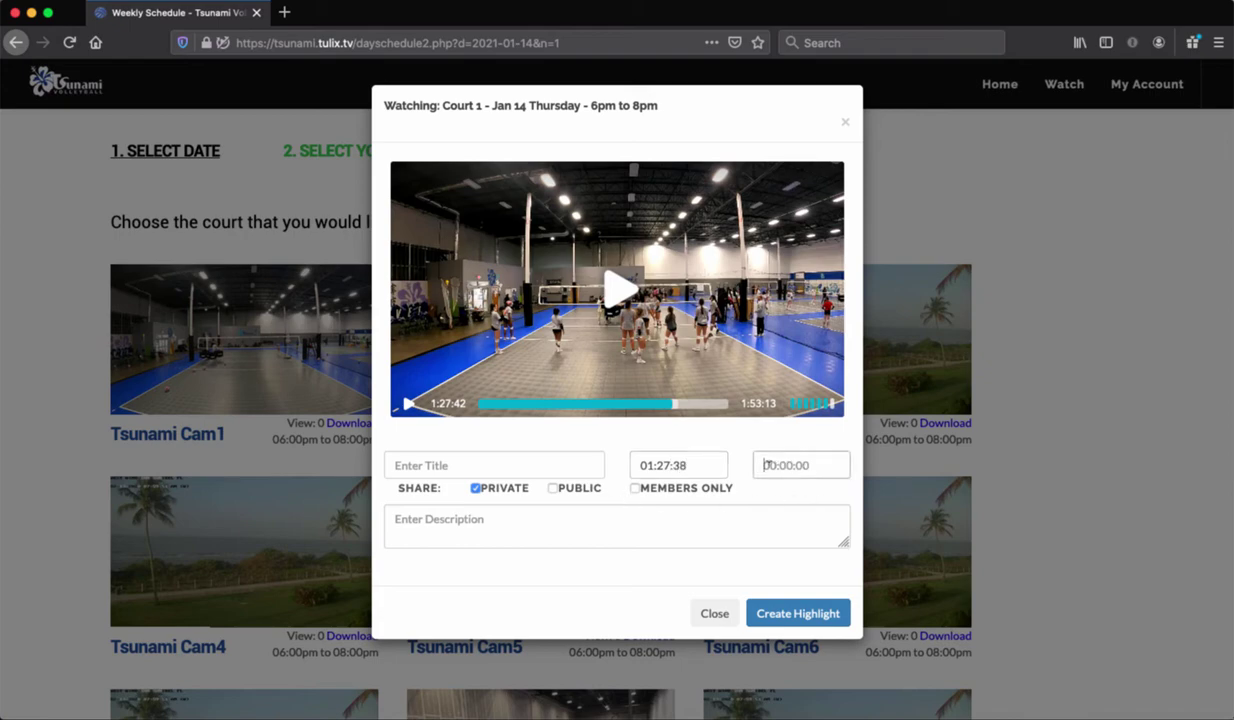
Stop playback at 1:27:43 and set the highlight end time to 01:27:43
{"action": "left_click", "coordinate": [409, 405]}
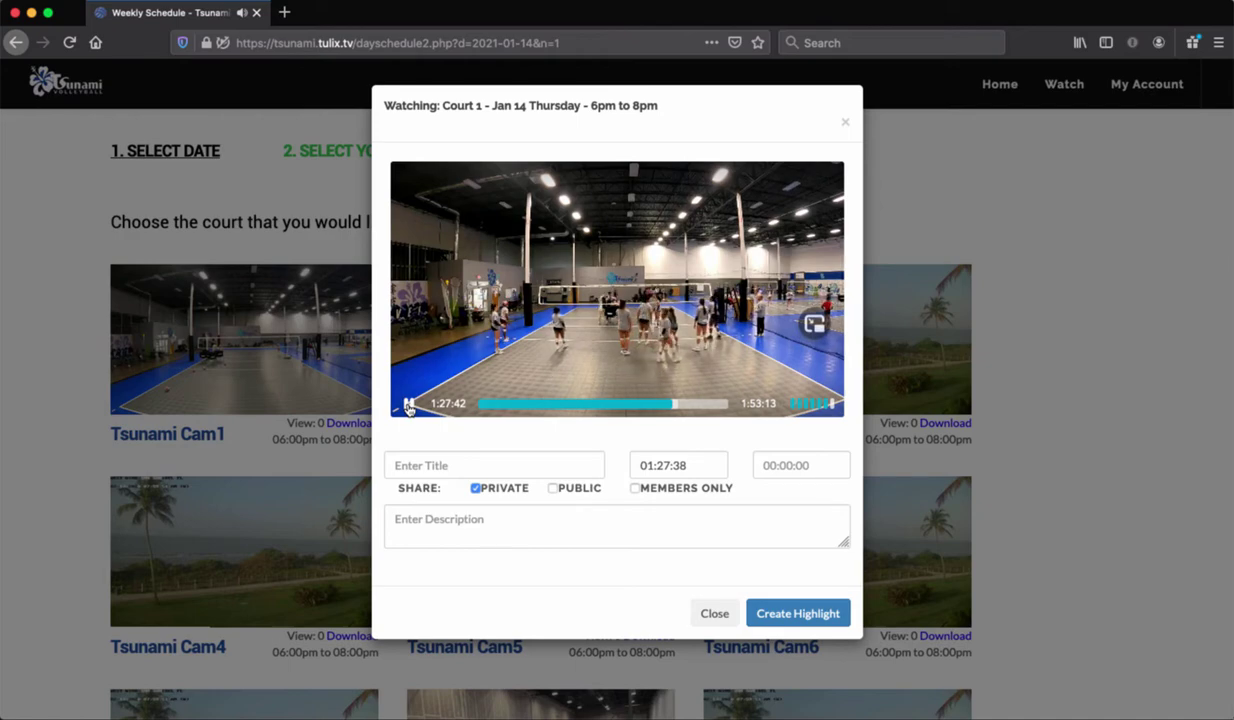
{"action": "left_click", "coordinate": [409, 405]}
{"action": "left_click", "coordinate": [409, 406]}
{"action": "left_click", "coordinate": [409, 406]}
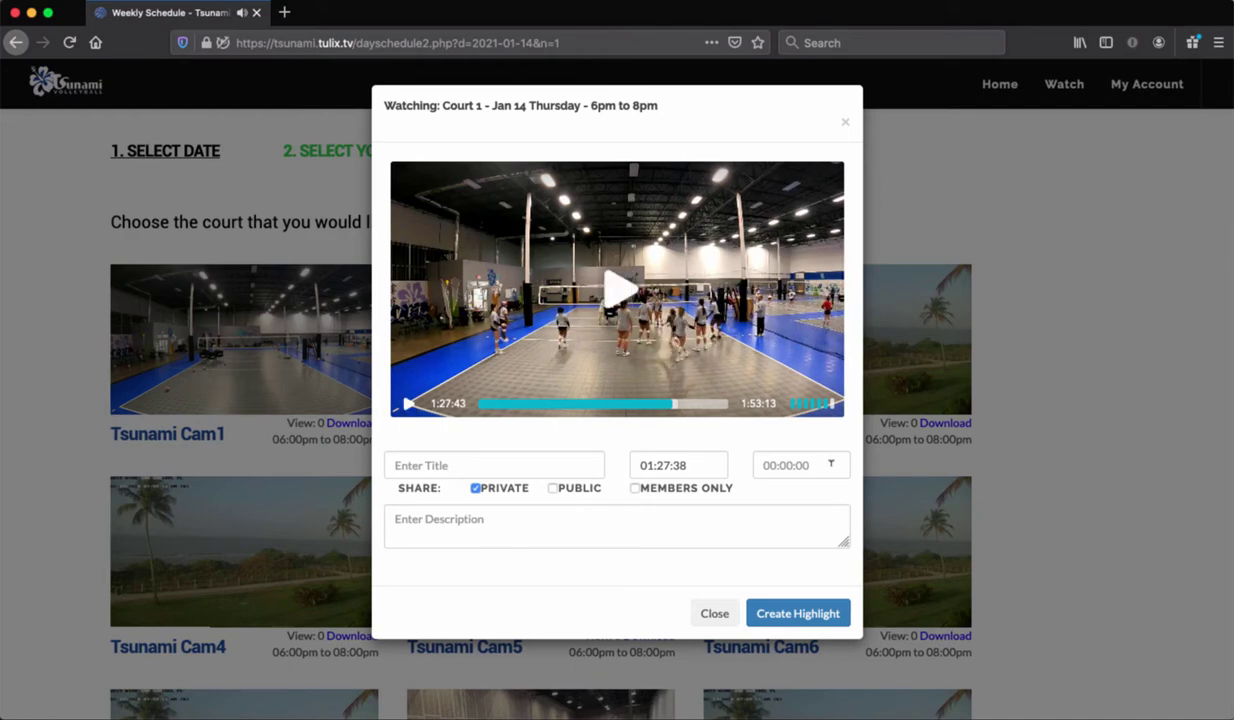
{"action": "left_click", "coordinate": [774, 461]}
{"action": "type", "text": "01:27:43"}
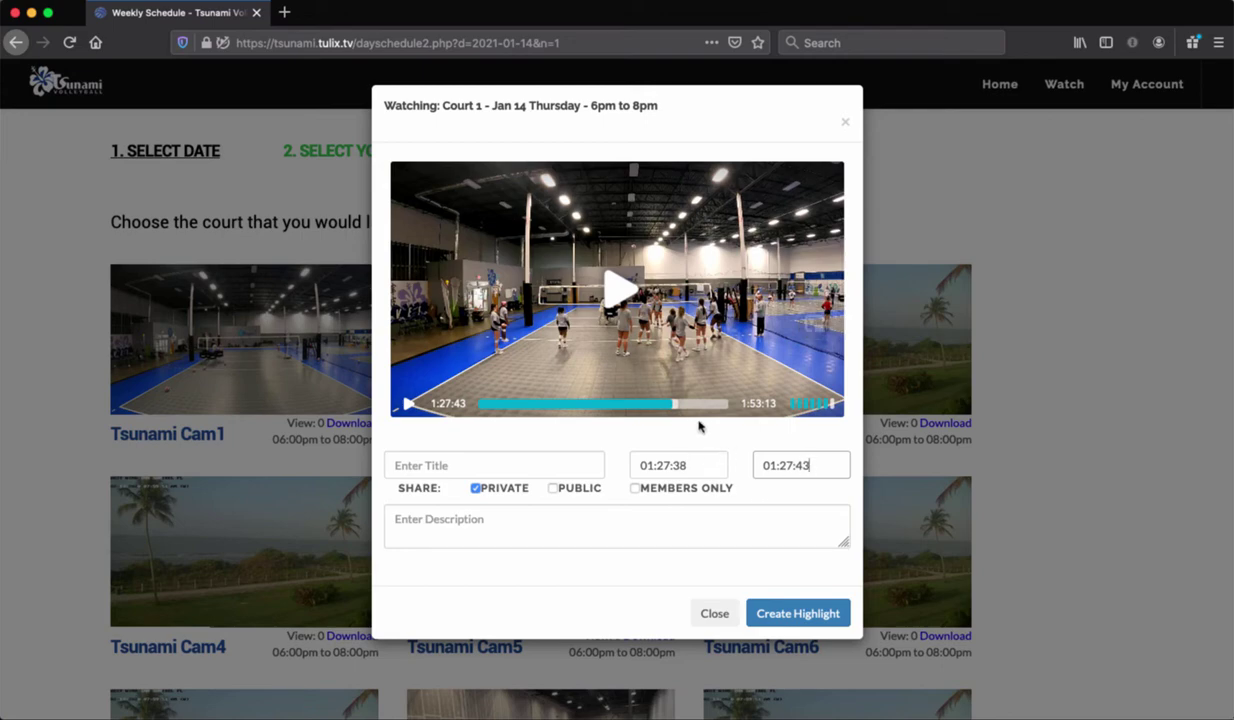
Title the highlight 'Practice Slide', describe it as 'January practice hitting lines', and create it
{"action": "left_click", "coordinate": [496, 459]}
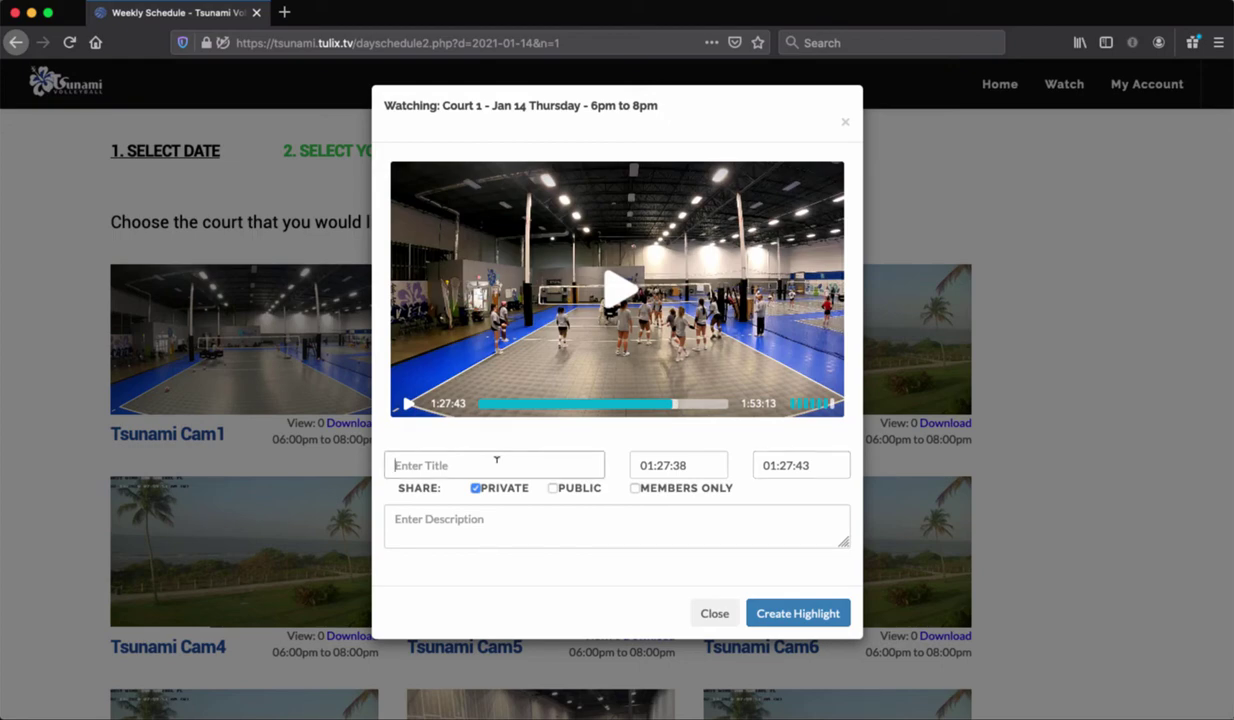
{"action": "type", "text": "p"}
{"action": "key", "text": "BackSpace"}
{"action": "key", "text": "BackSpace"}
{"action": "type", "text": "Practice Slide"}
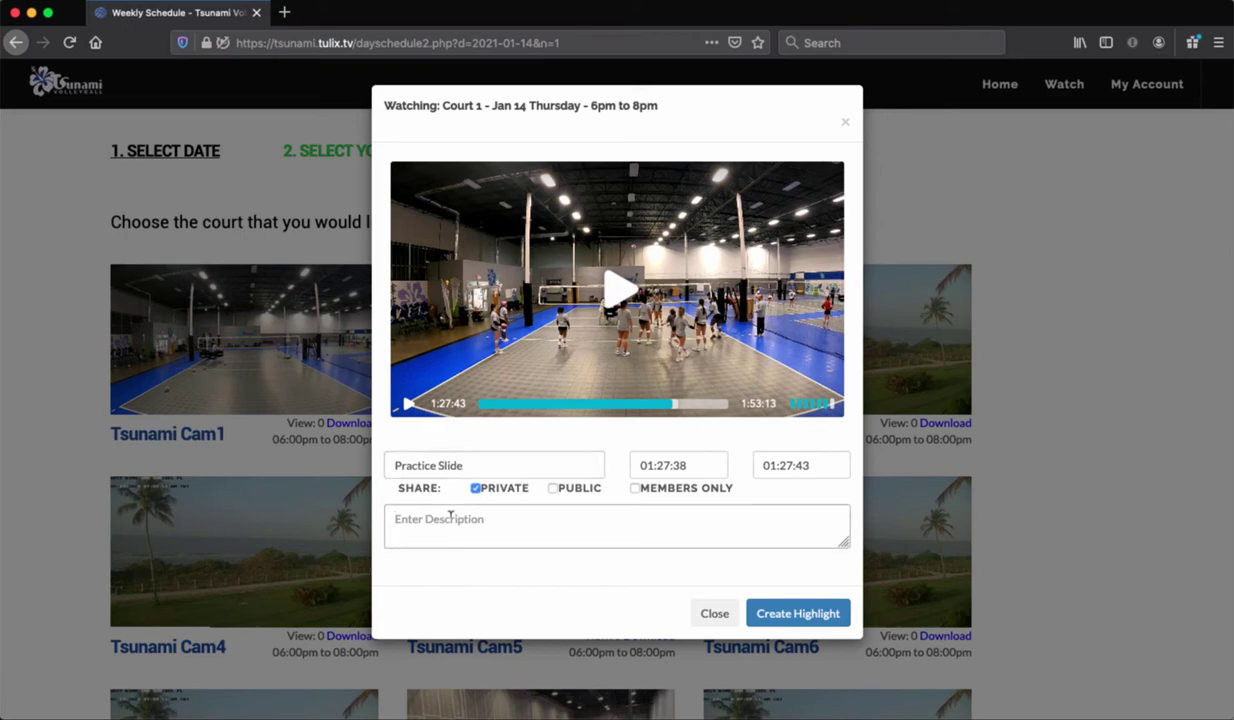
{"action": "type", "text": "January practice hitting lines"}
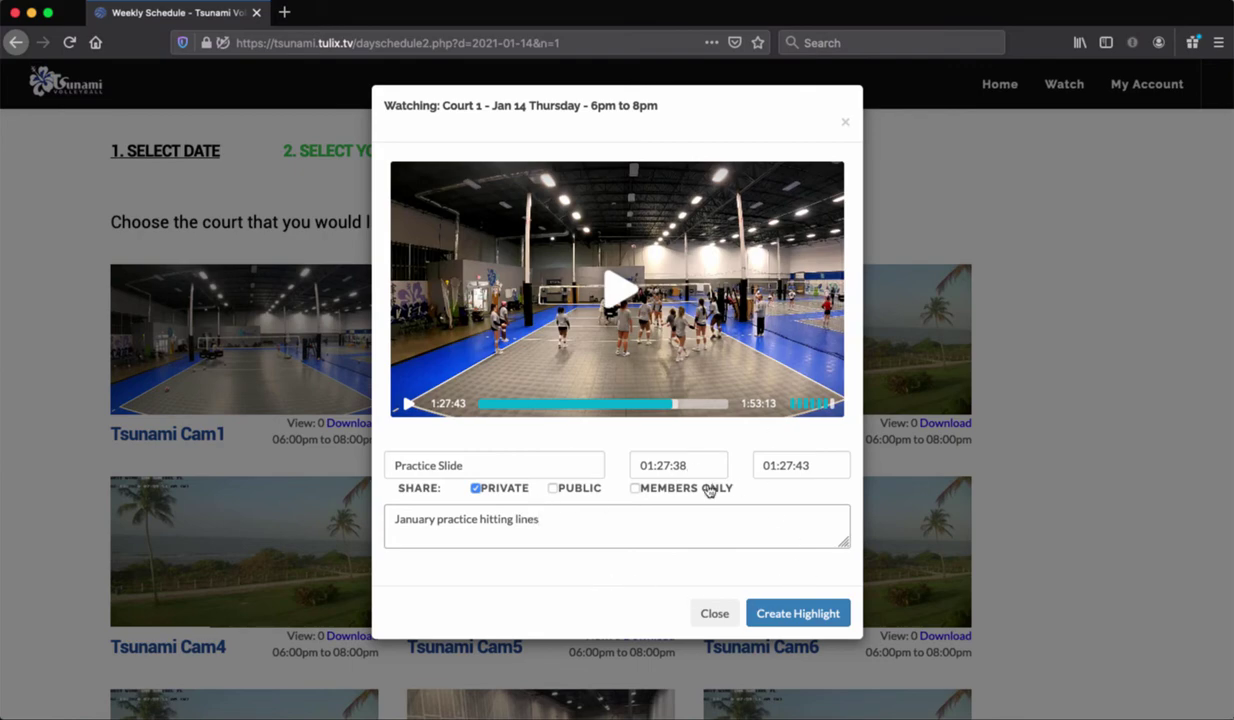
{"action": "left_click", "coordinate": [762, 606]}
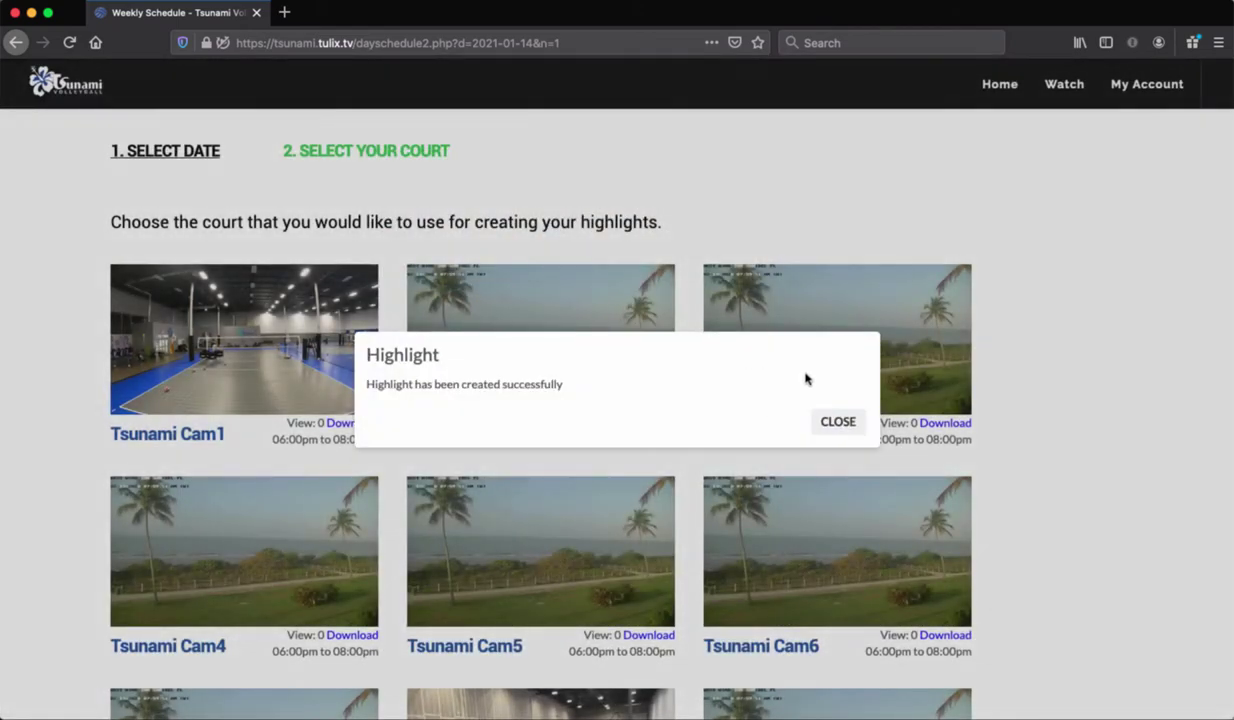
Dismiss the success message, close the Court 1 video, and head to My Account's highlights
{"action": "left_click", "coordinate": [837, 423]}
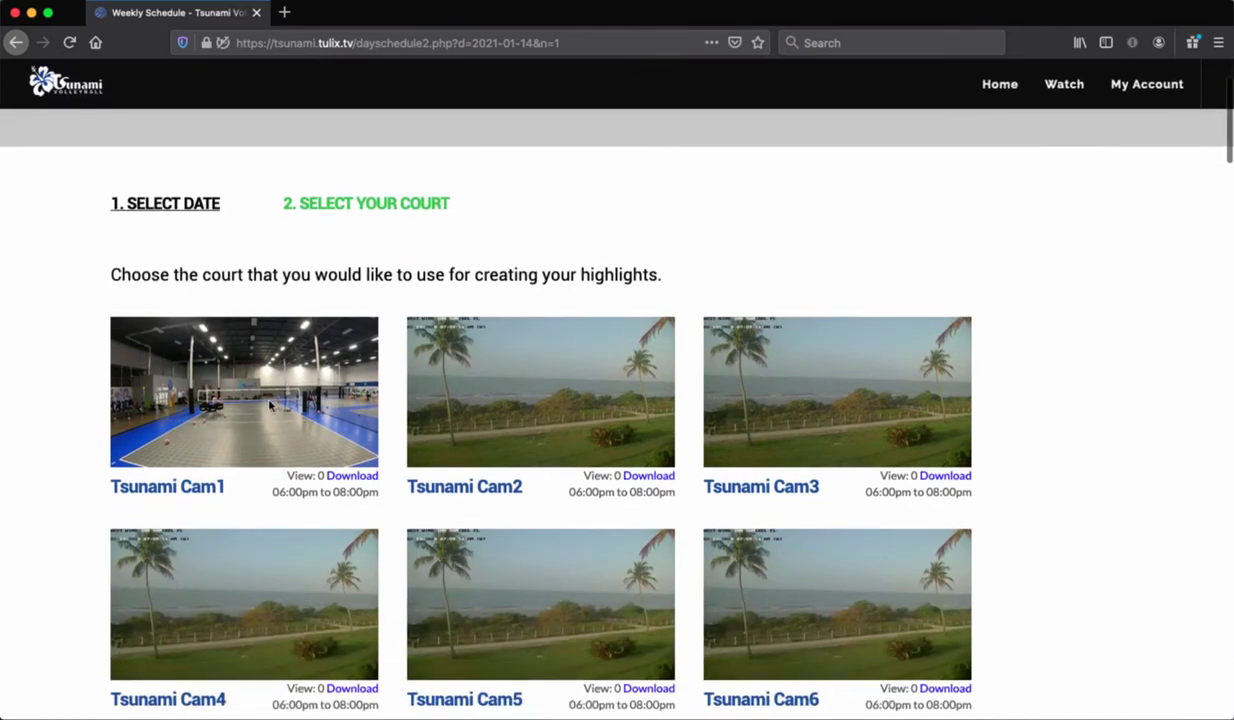
{"action": "left_click", "coordinate": [268, 402]}
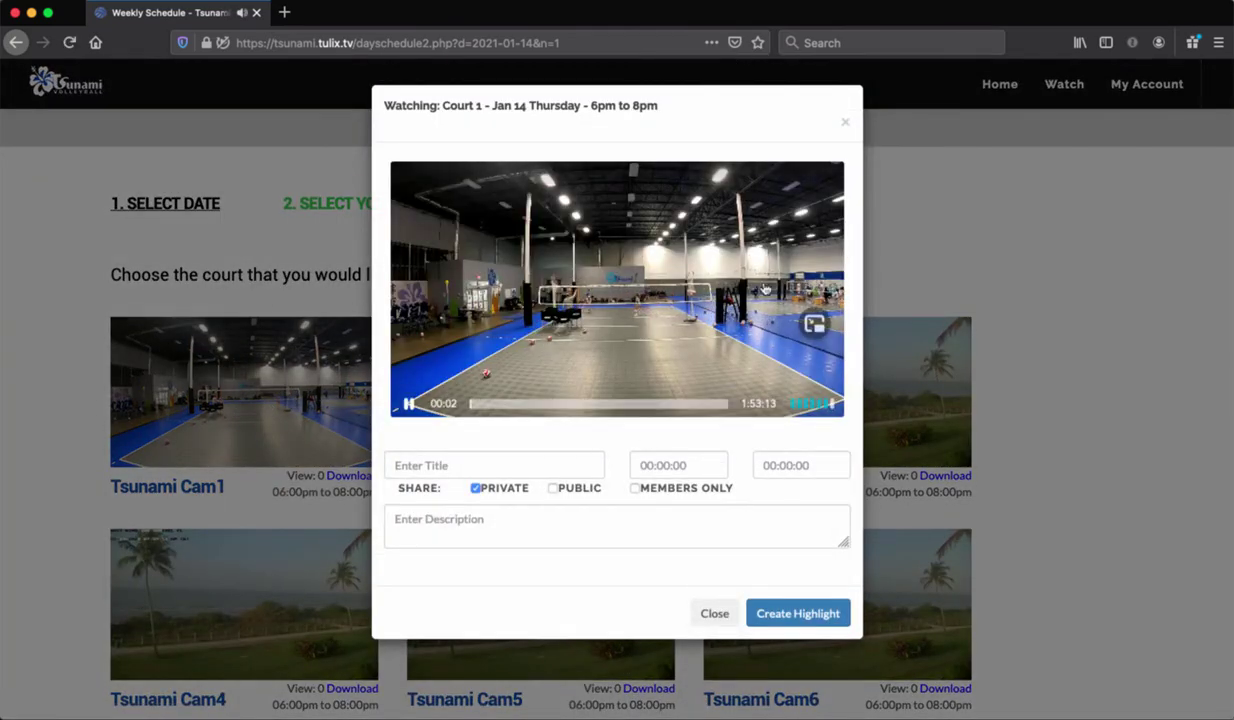
{"action": "left_click", "coordinate": [845, 120]}
{"action": "scroll", "coordinate": [937, 238], "scroll_direction": "up", "scroll_amount": 3}
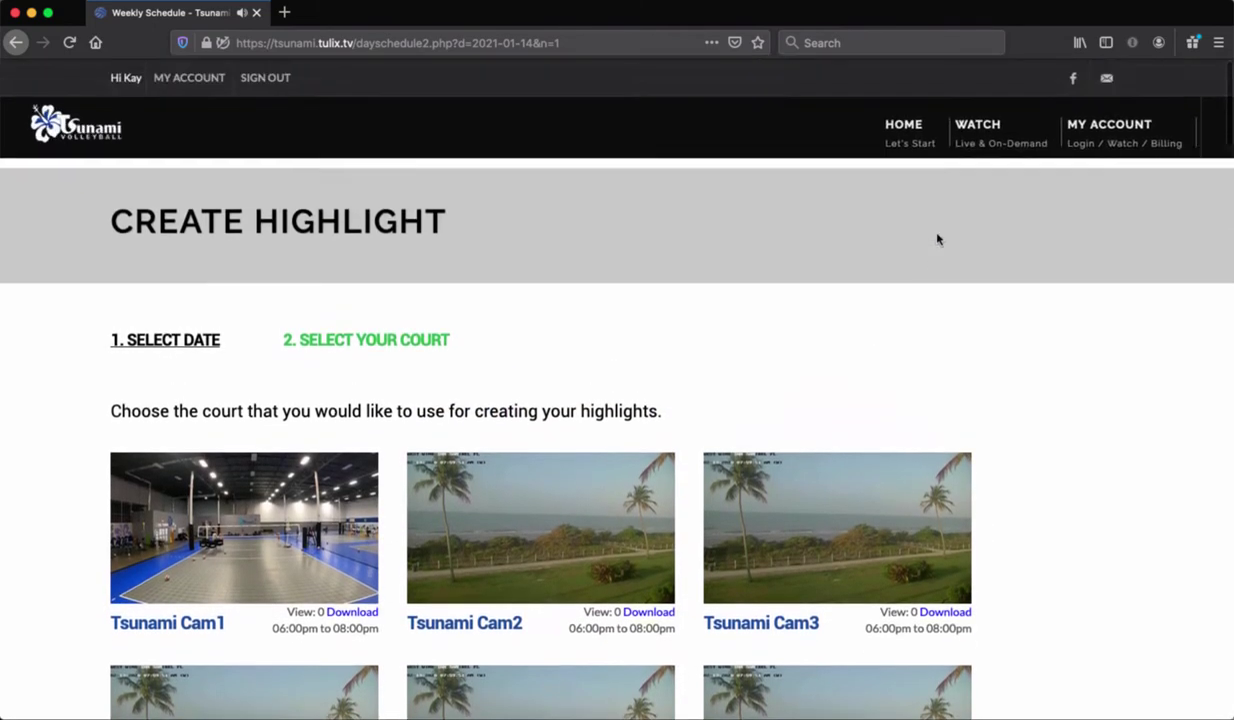
{"action": "mouse_move", "coordinate": [979, 133]}
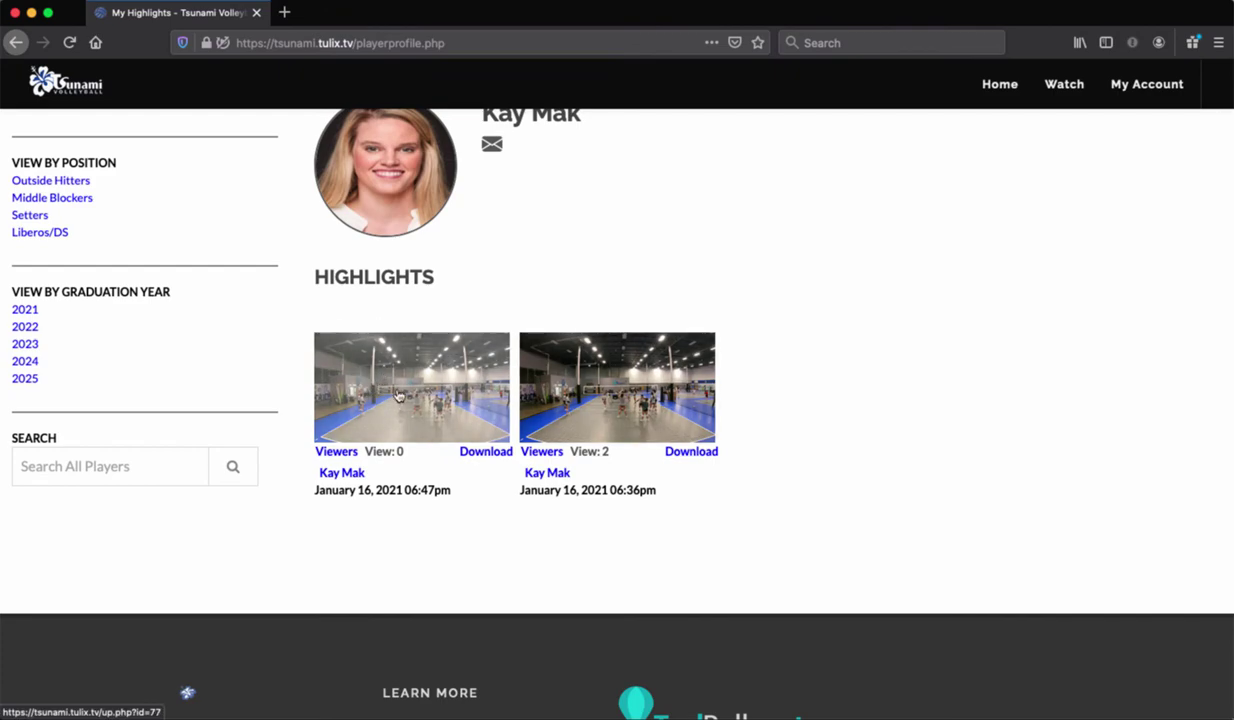
Open the newest Practice Slide highlight and replay its clip through to 00:04
{"action": "left_click", "coordinate": [397, 396]}
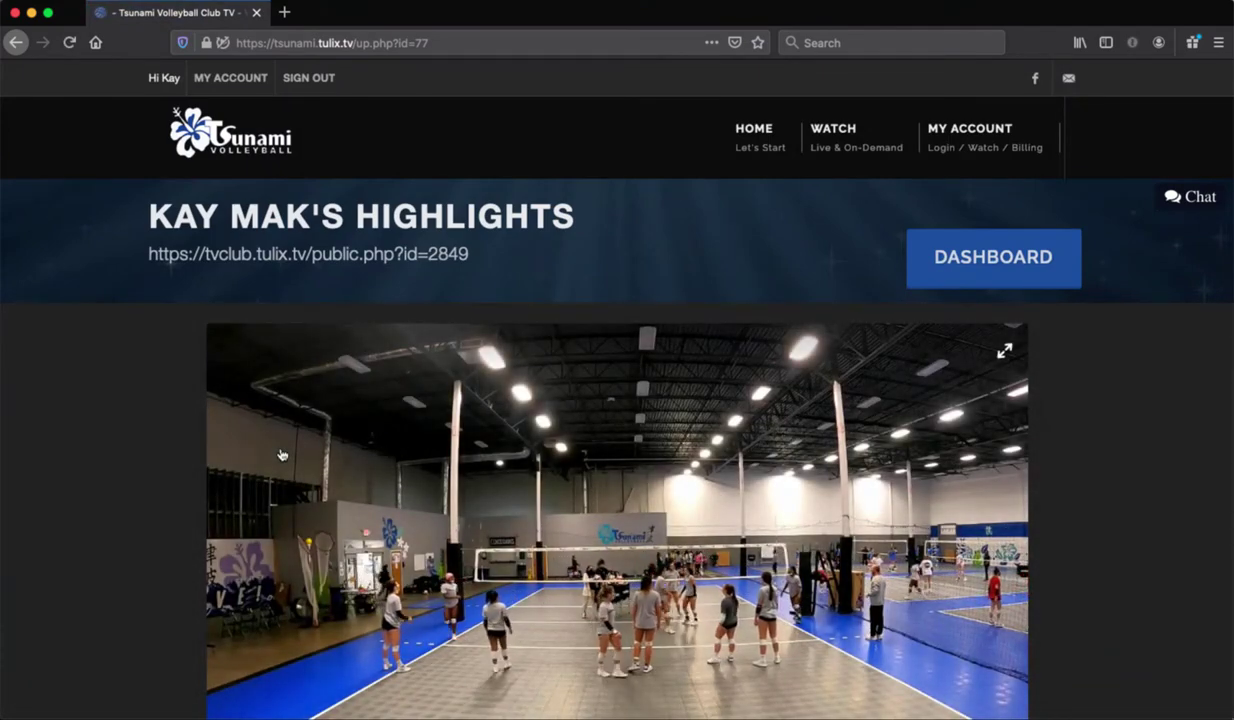
{"action": "scroll", "coordinate": [281, 455], "scroll_direction": "down", "scroll_amount": 5}
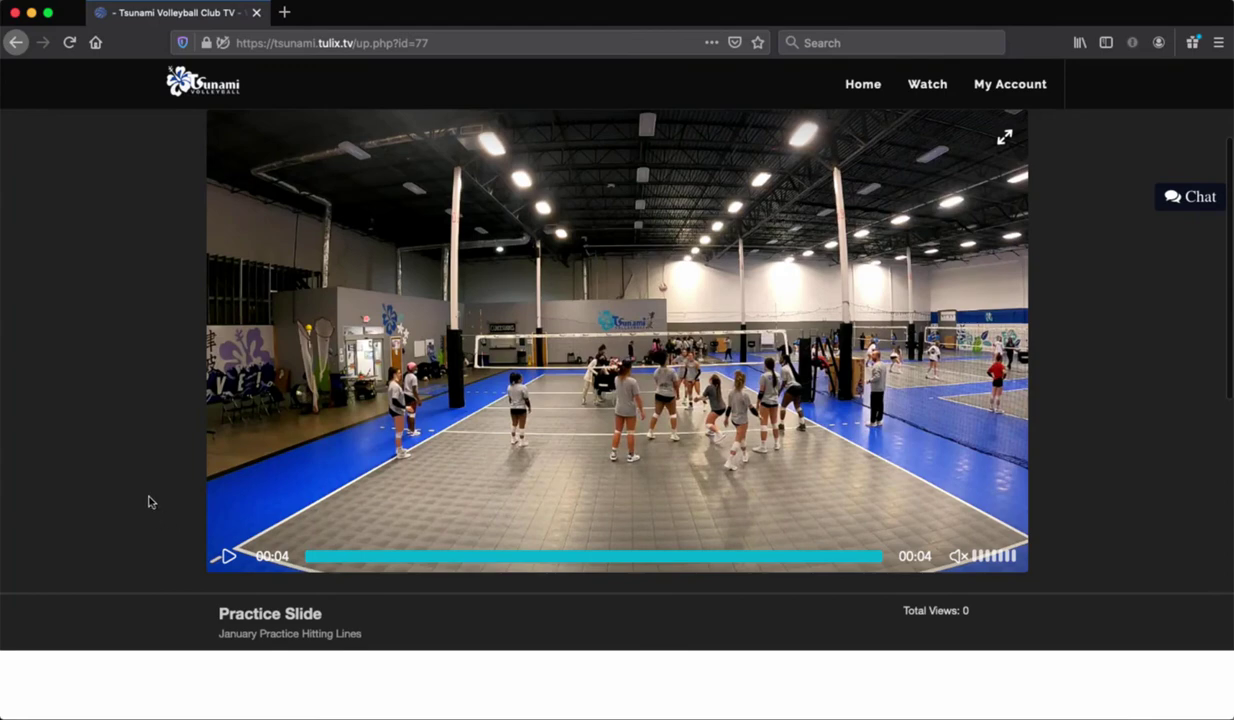
{"action": "left_click", "coordinate": [226, 560]}
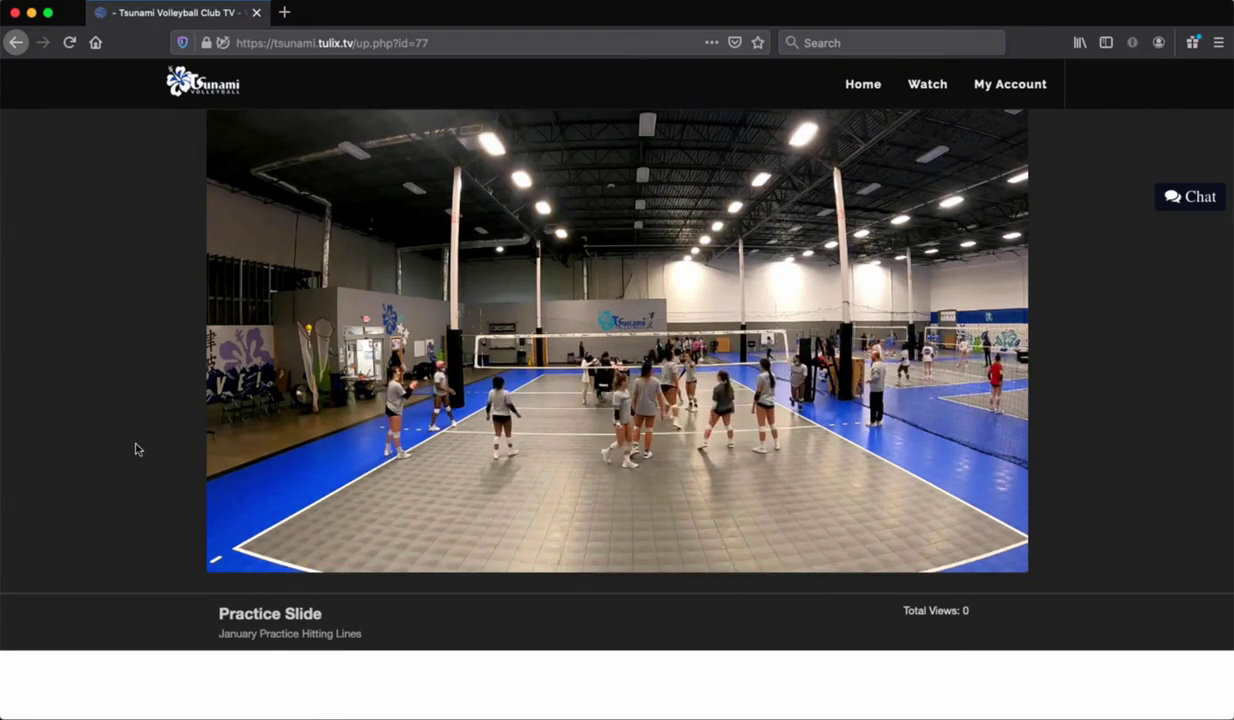
{"action": "scroll", "coordinate": [137, 449], "scroll_direction": "up", "scroll_amount": 1}
{"action": "scroll", "coordinate": [137, 449], "scroll_direction": "up", "scroll_amount": 5}
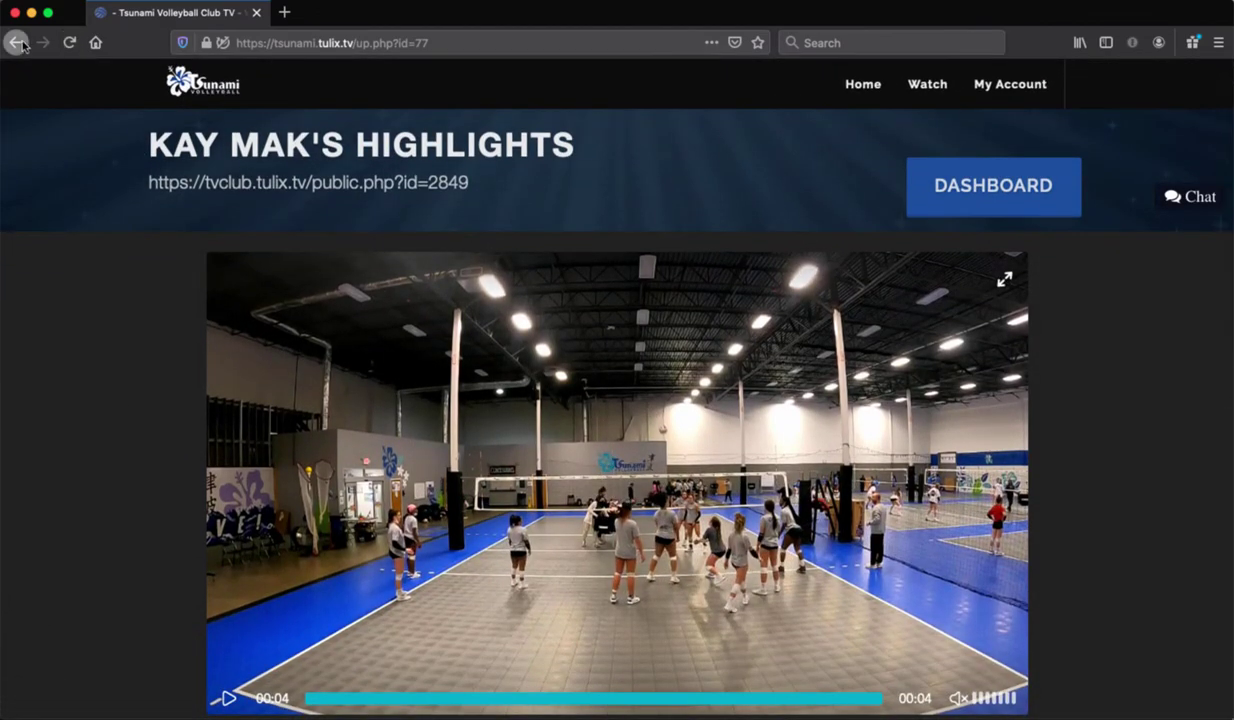
Return to the player's highlights profile, where both highlights show 2 views
{"action": "left_click", "coordinate": [18, 43]}
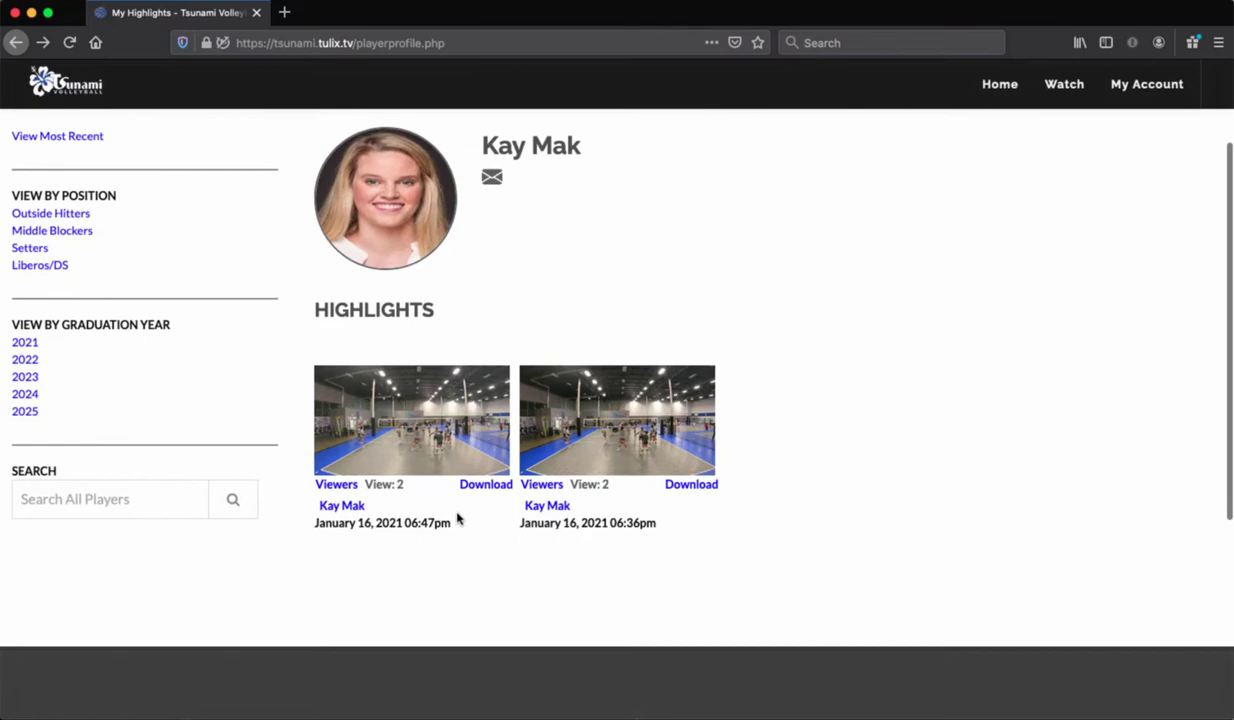
{"action": "scroll", "coordinate": [457, 515], "scroll_direction": "down", "scroll_amount": 2}
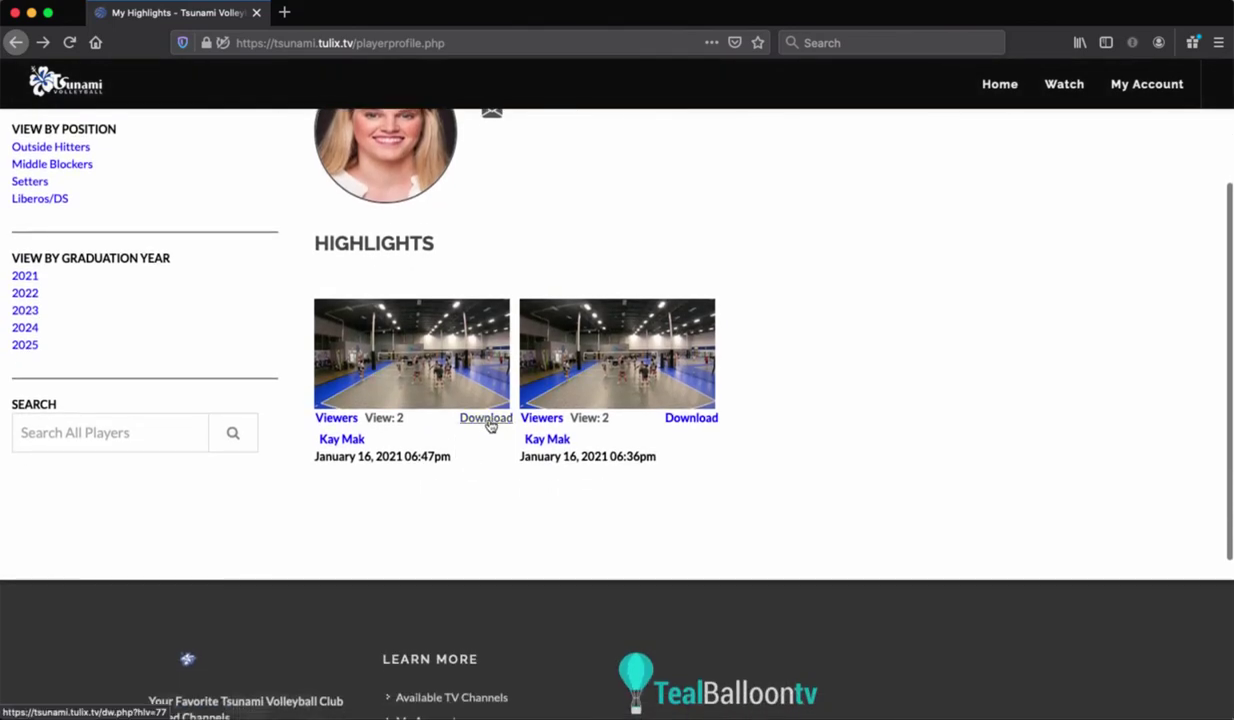